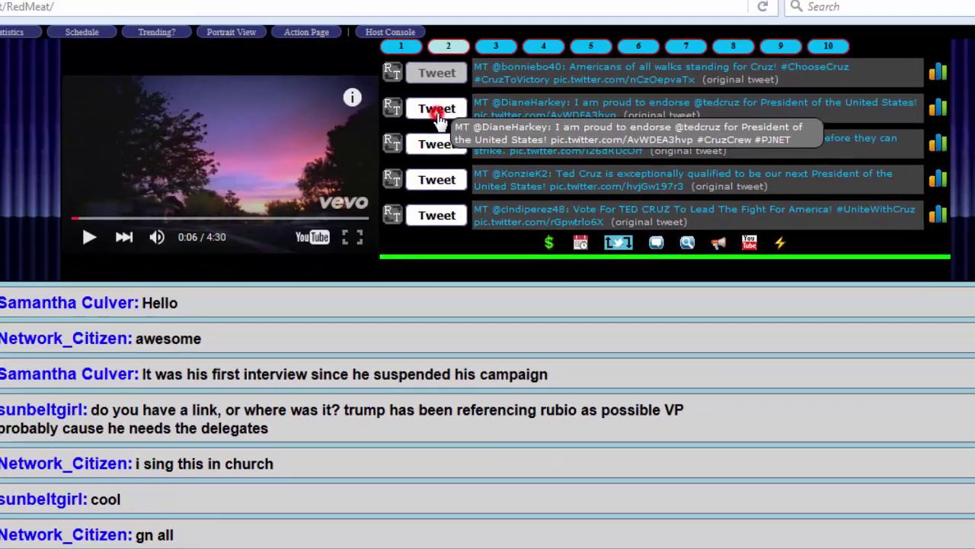
# Step: Post the endorsement tweet and the 'crush the enemy' tweet from page 2 via their Twitter popups
pyautogui.click(120, 184)
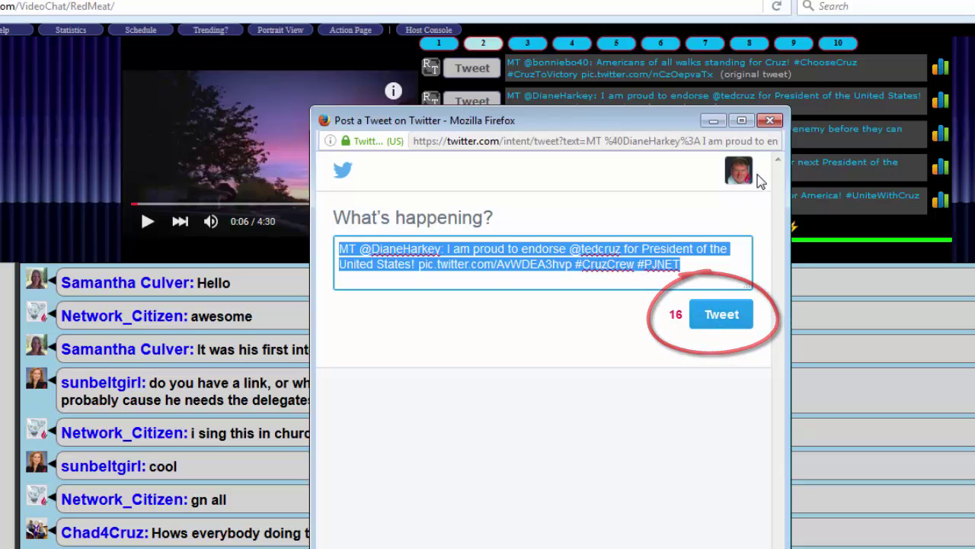
pyautogui.click(769, 121)
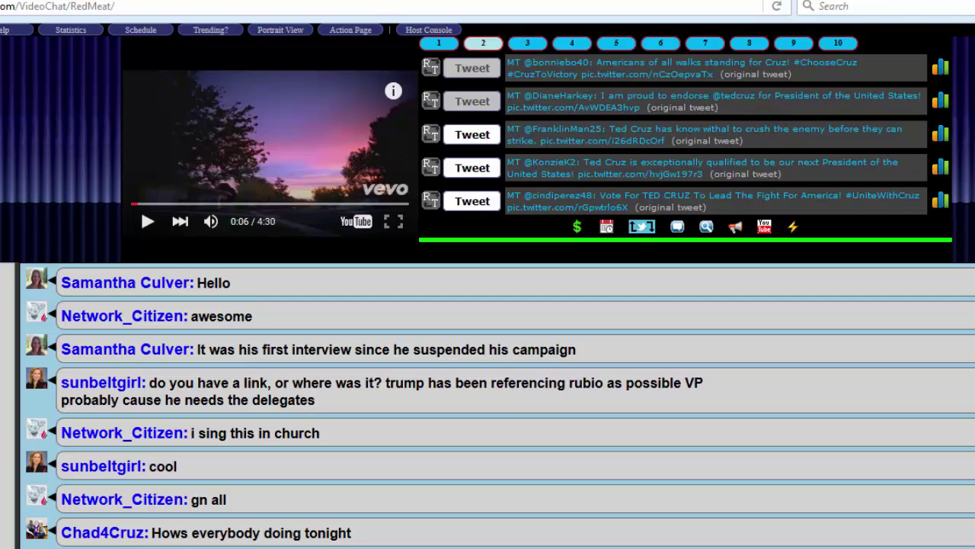
pyautogui.click(474, 137)
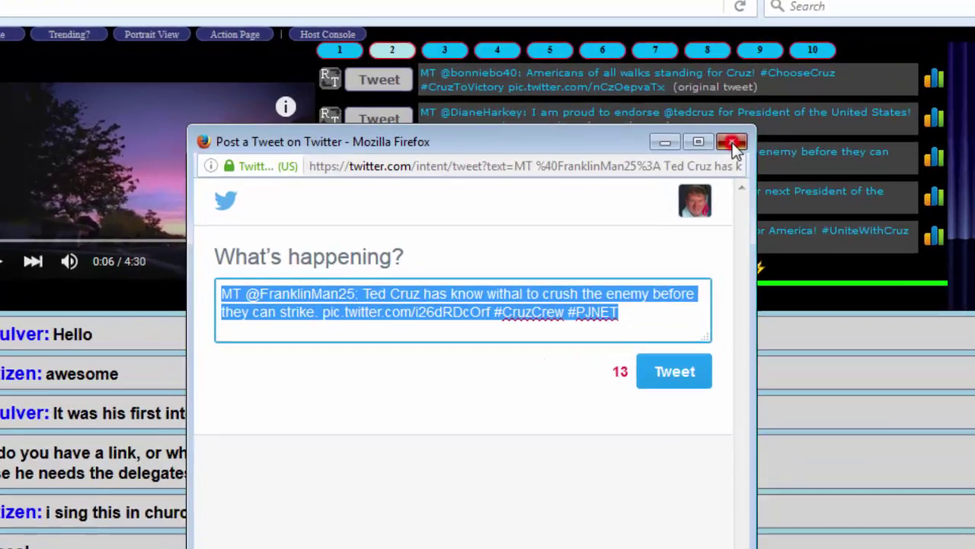
pyautogui.click(734, 145)
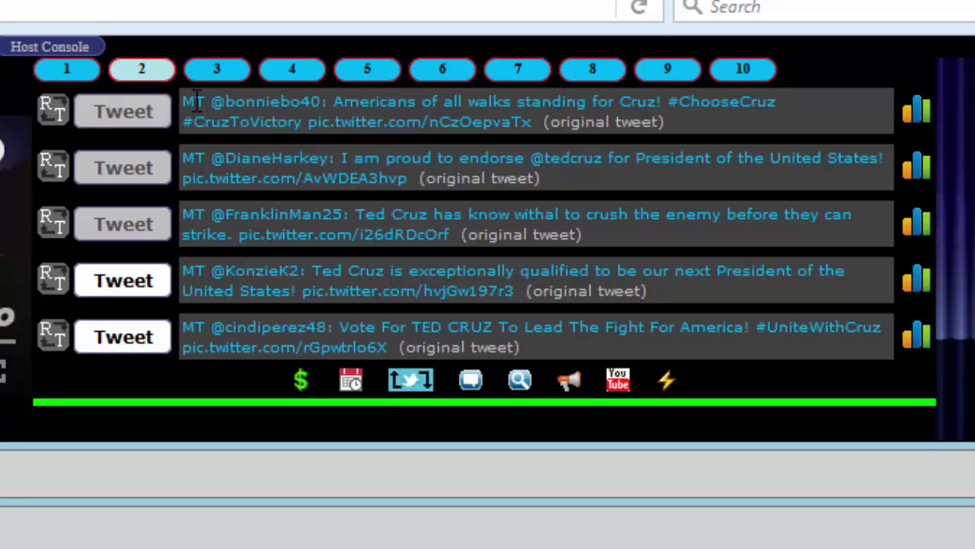
# Step: Go to page 3 of the featured tweets list
pyautogui.click(217, 69)
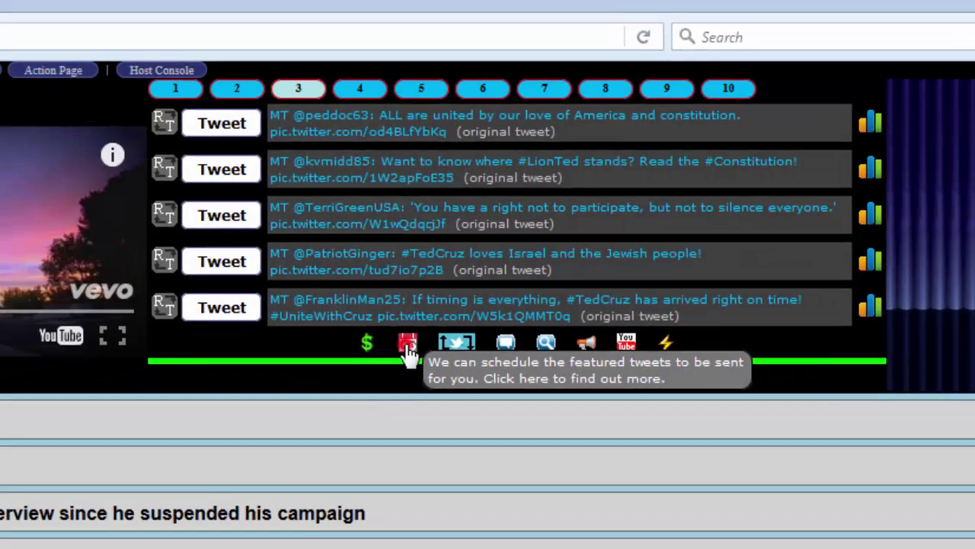
# Step: Open the featured tweet scheduler, sign in, and authorize PatriotJournalist on Twitter
pyautogui.click(352, 387)
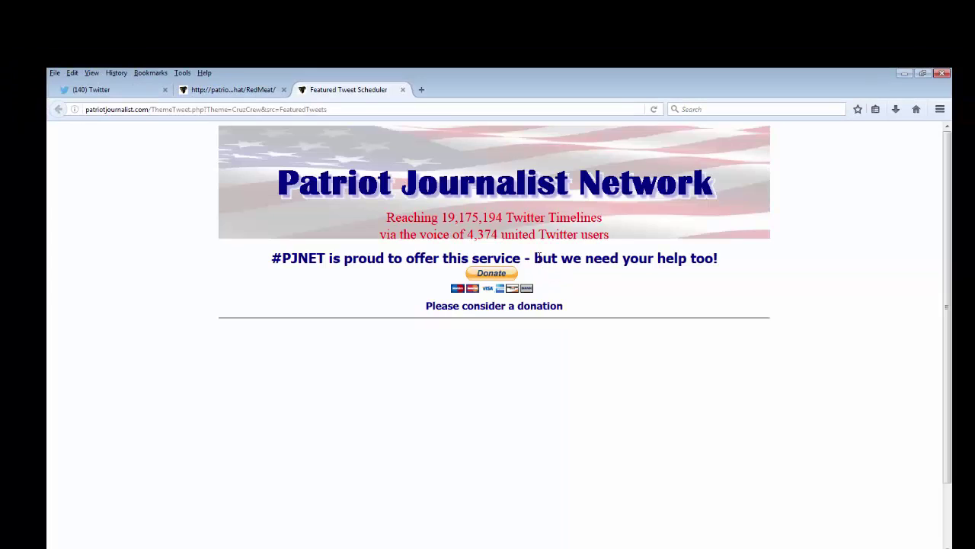
pyautogui.click(489, 491)
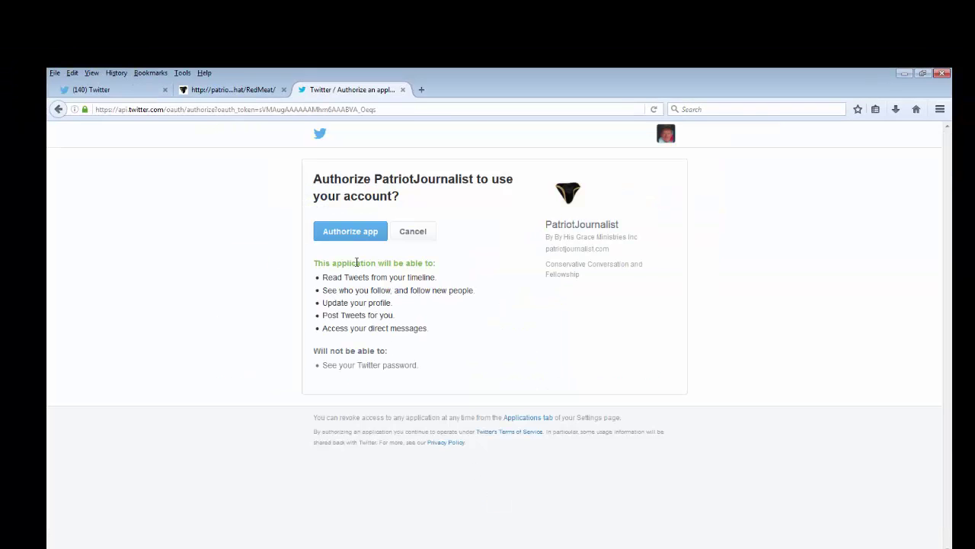
pyautogui.click(355, 235)
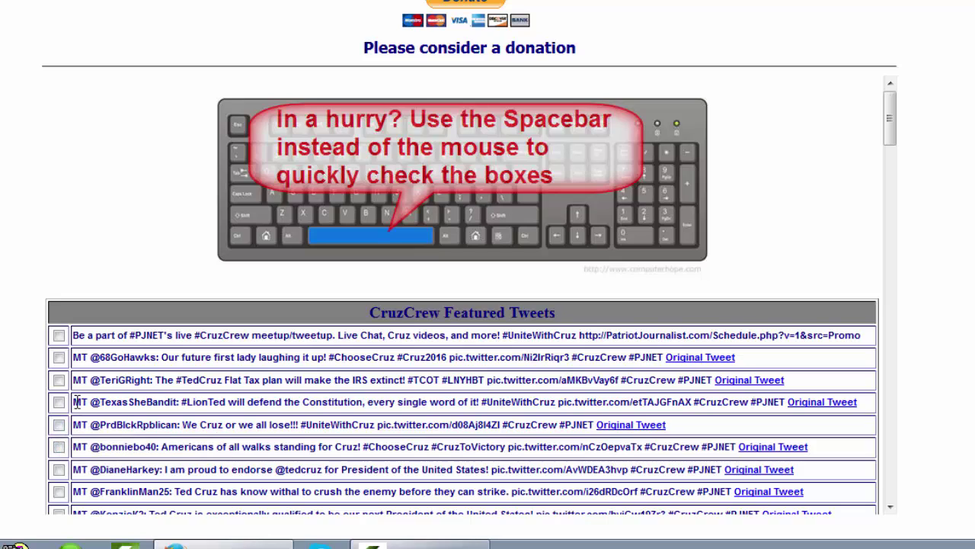
# Step: Tick the CruzCrew featured tweets one by one down the scheduler list with the Spacebar
pyautogui.press('space')
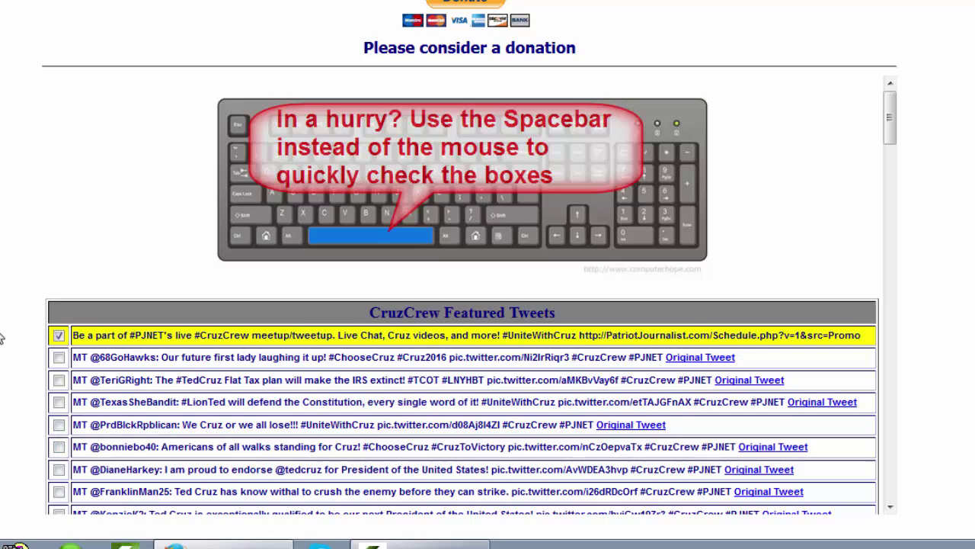
pyautogui.press('space')
pyautogui.press('space')
pyautogui.press('space')
pyautogui.press('space')
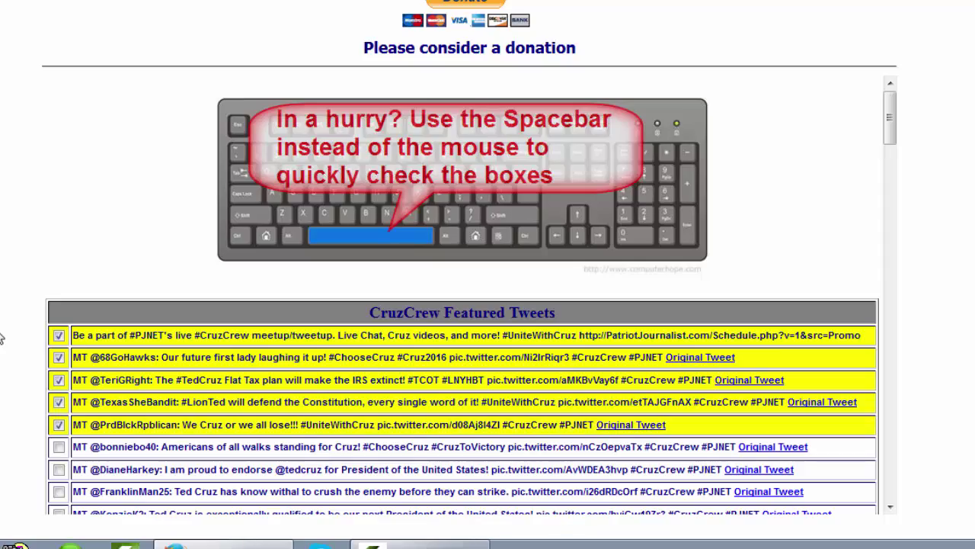
pyautogui.press('space')
pyautogui.press('space')
pyautogui.press('space')
pyautogui.press('space')
pyautogui.press('space')
pyautogui.press('space')
pyautogui.press('space')
pyautogui.press('space')
pyautogui.press('space')
pyautogui.press('space')
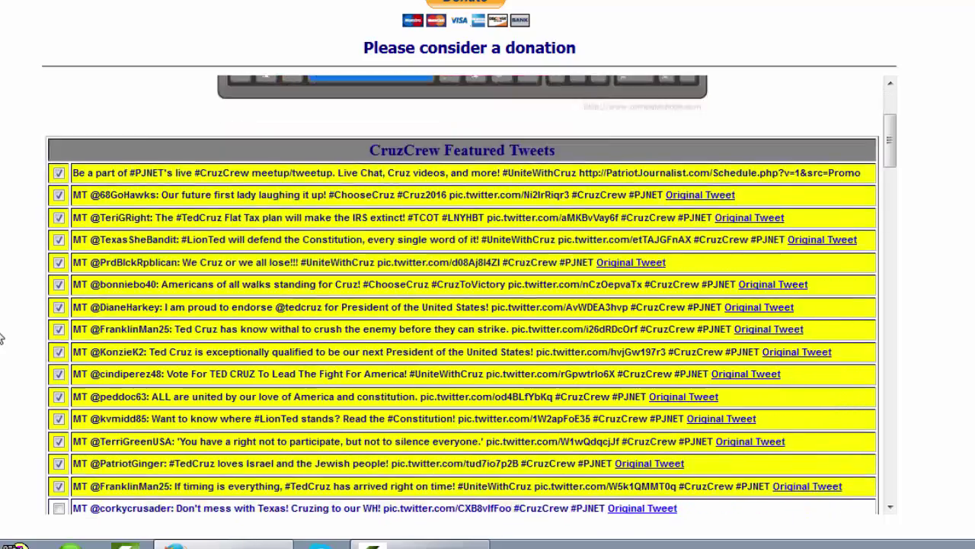
pyautogui.press('space')
pyautogui.press('space')
pyautogui.press('space')
pyautogui.press('space')
pyautogui.press('space')
pyautogui.press('space')
pyautogui.press('space')
pyautogui.press('space')
pyautogui.press('space')
pyautogui.press('space')
pyautogui.press('space')
pyautogui.press('space')
pyautogui.press('space')
pyautogui.press('space')
pyautogui.press('space')
pyautogui.press('space')
pyautogui.press('space')
pyautogui.press('space')
pyautogui.press('space')
pyautogui.press('space')
pyautogui.press('space')
pyautogui.press('space')
pyautogui.press('space')
pyautogui.press('space')
pyautogui.press('space')
pyautogui.press('space')
pyautogui.press('space')
pyautogui.press('space')
pyautogui.press('space')
pyautogui.press('space')
pyautogui.press('space')
pyautogui.press('space')
pyautogui.press('space')
pyautogui.press('space')
pyautogui.press('space')
pyautogui.press('space')
pyautogui.press('space')
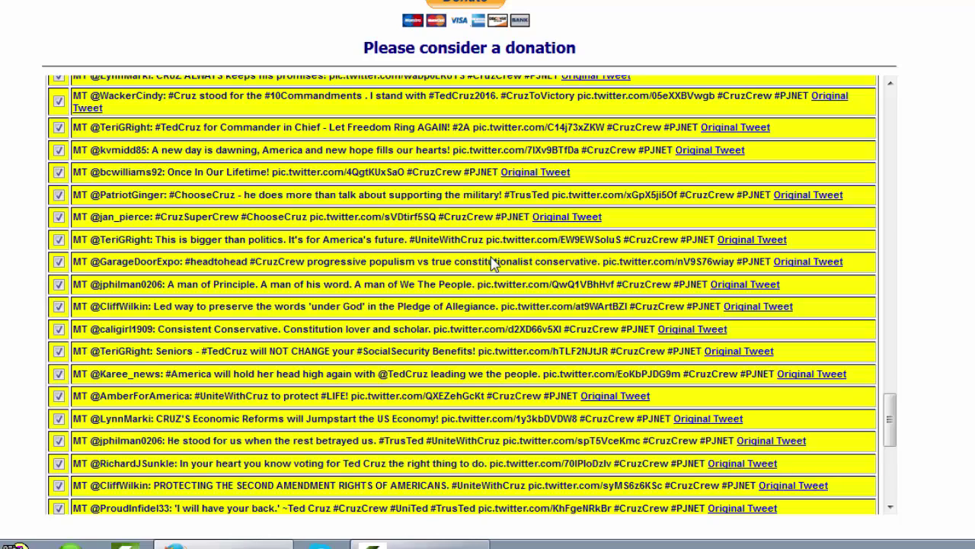
# Step: Scroll below the tweet list to the scheduling options and Submit button
pyautogui.scroll(-4, 494, 263)
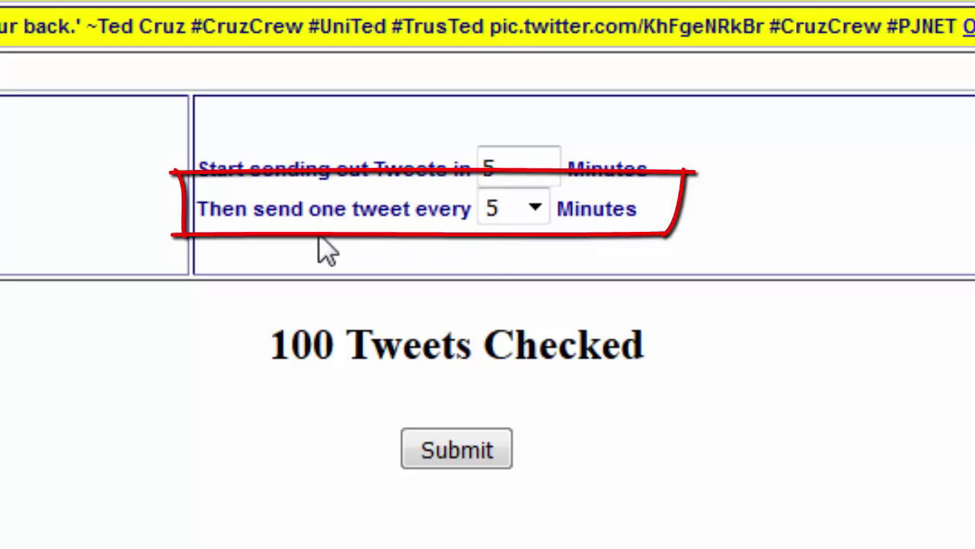
# Step: Set the sending interval to one tweet every 6 minutes and submit the schedule
pyautogui.click(533, 208)
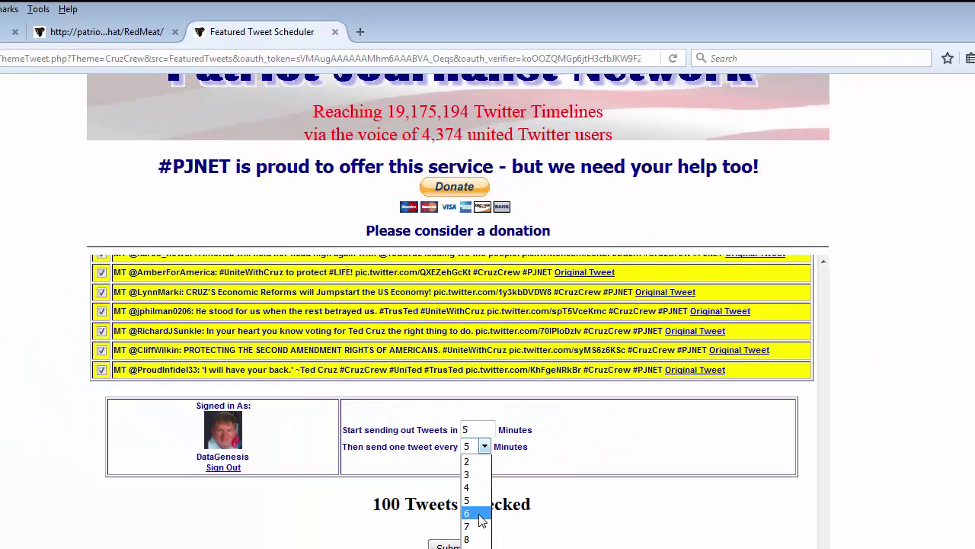
pyautogui.click(503, 425)
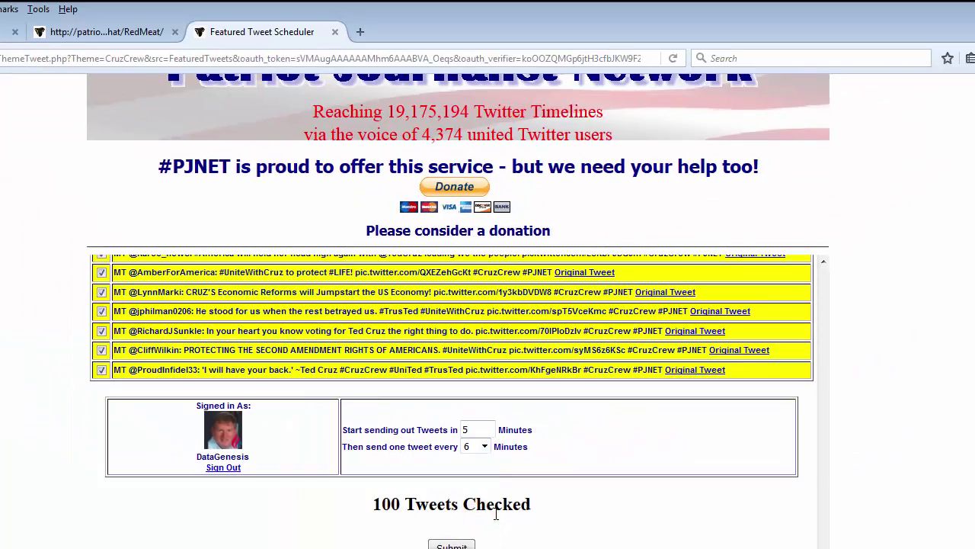
pyautogui.click(452, 546)
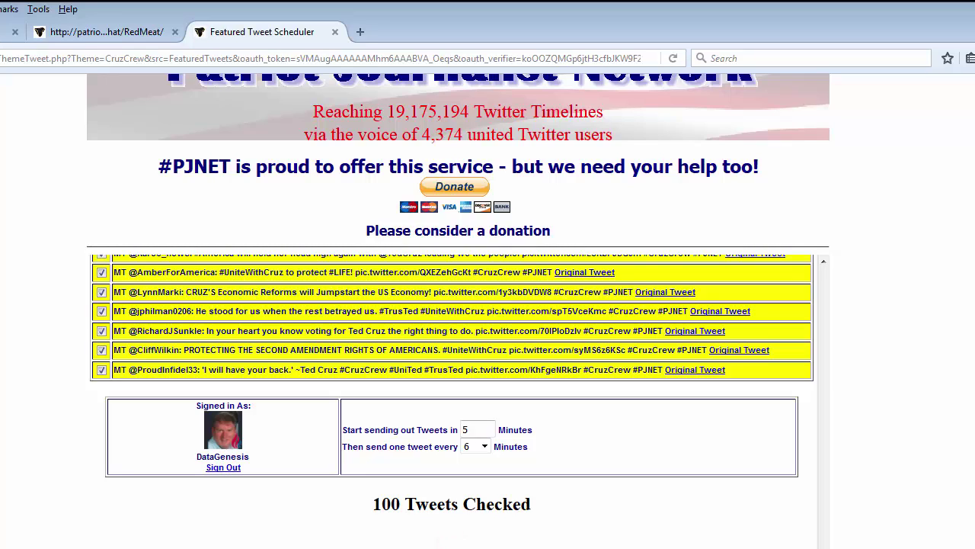